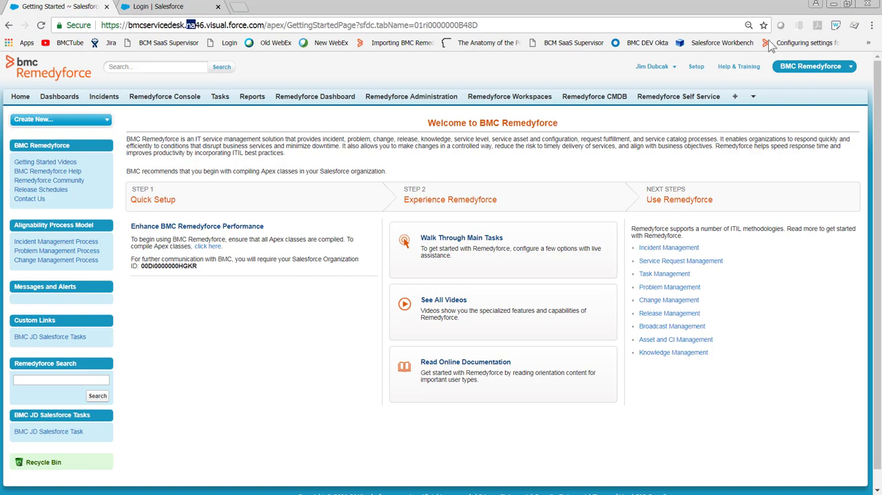
- Open the Sandboxes page in the production org's setup by searching for "Sand"
left_click(695, 66)
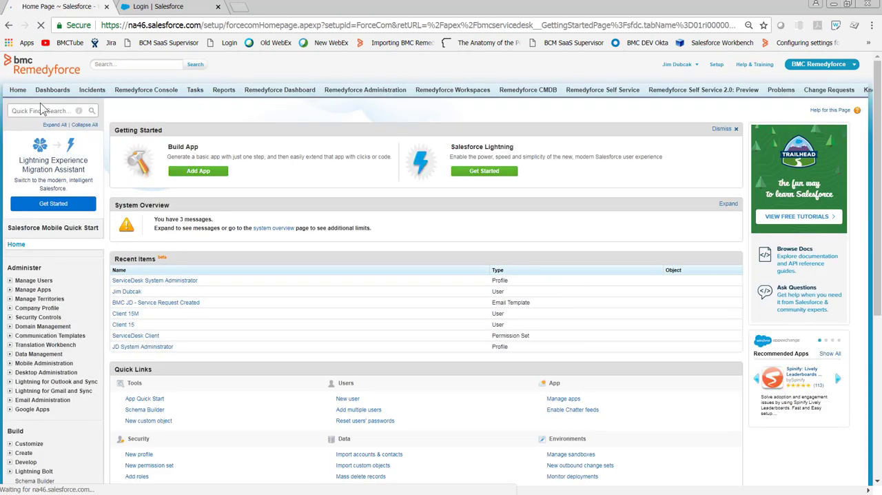
left_click(38, 112)
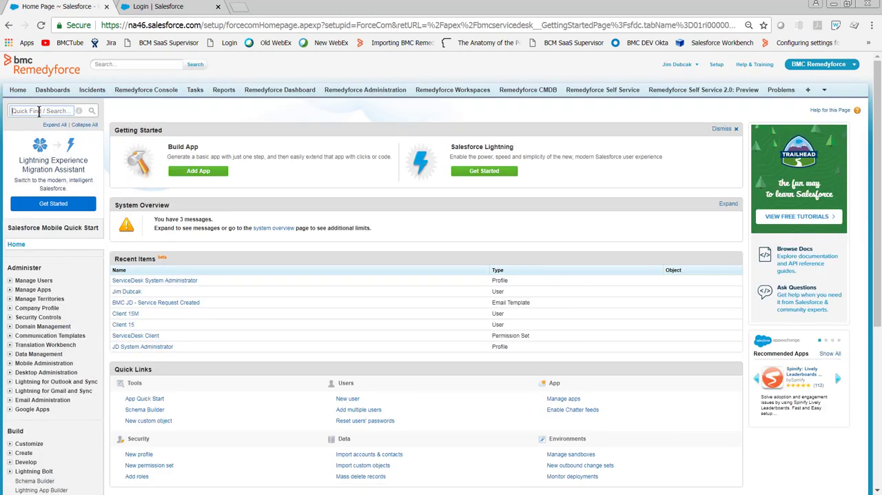
type("Sand")
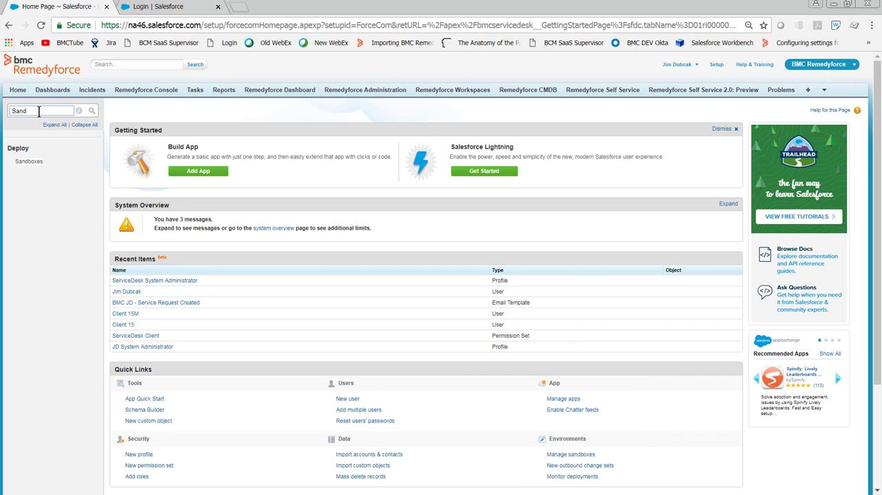
left_click(39, 163)
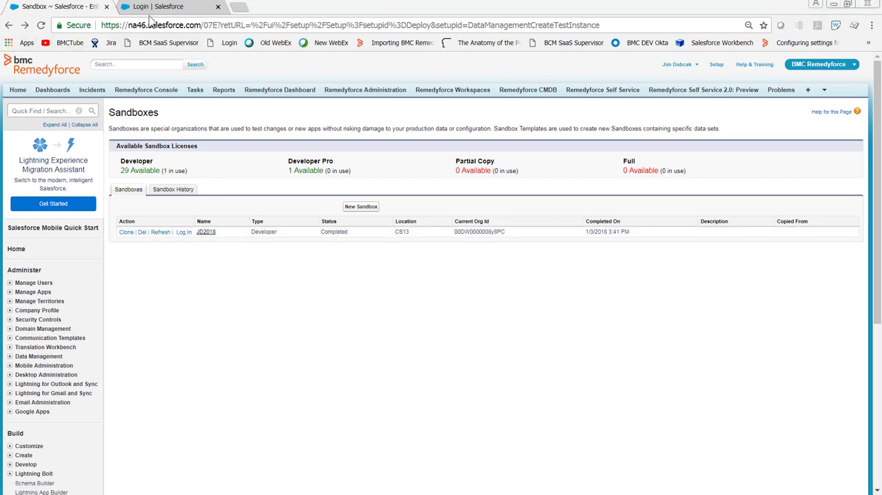
- On the Salesforce sandbox login page, enter the account's username with the sandbox suffix ".JD2018" appended
left_click(147, 9)
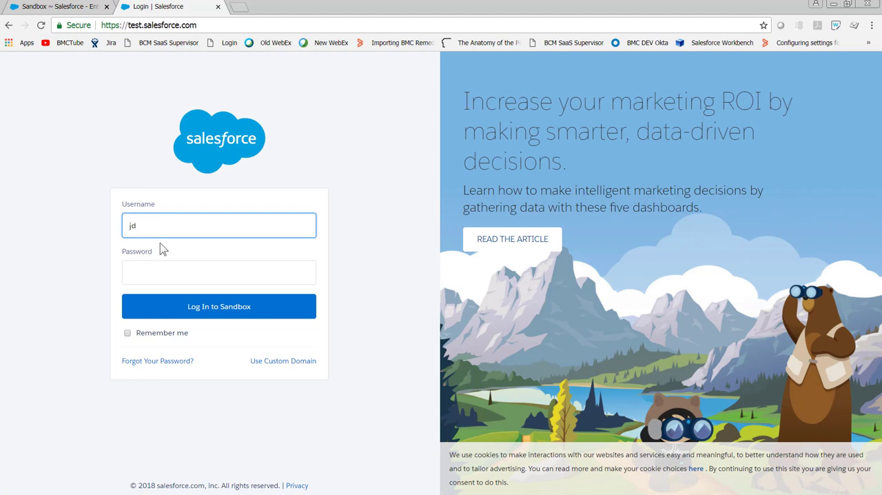
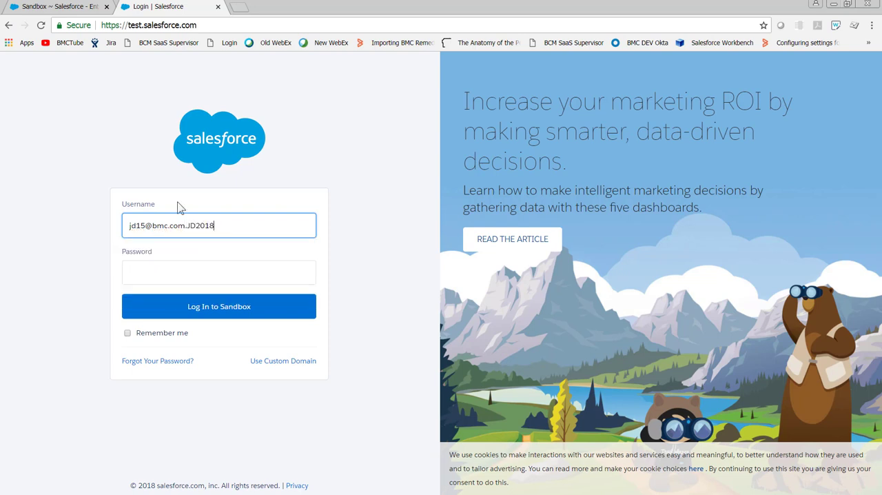
- Check the sandbox name suffix in the username and the JD2018 sandbox's completion date in the Sandboxes list
left_click_drag(227, 225, 191, 226)
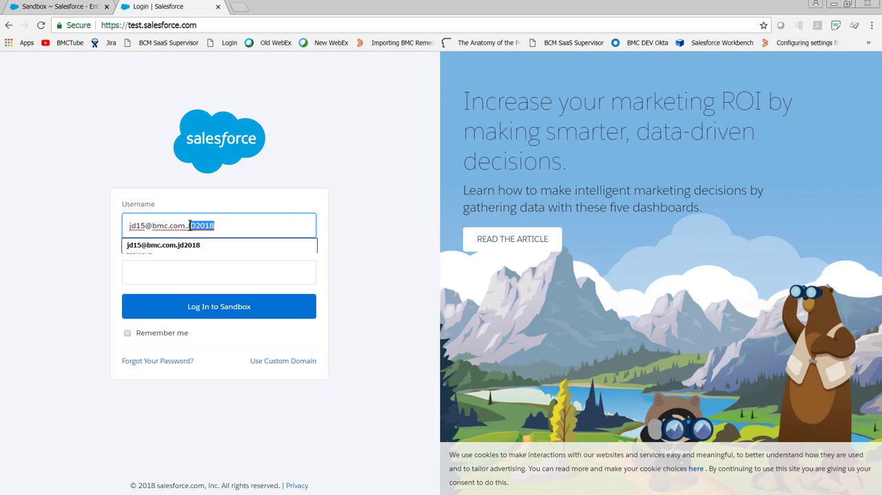
left_click(84, 7)
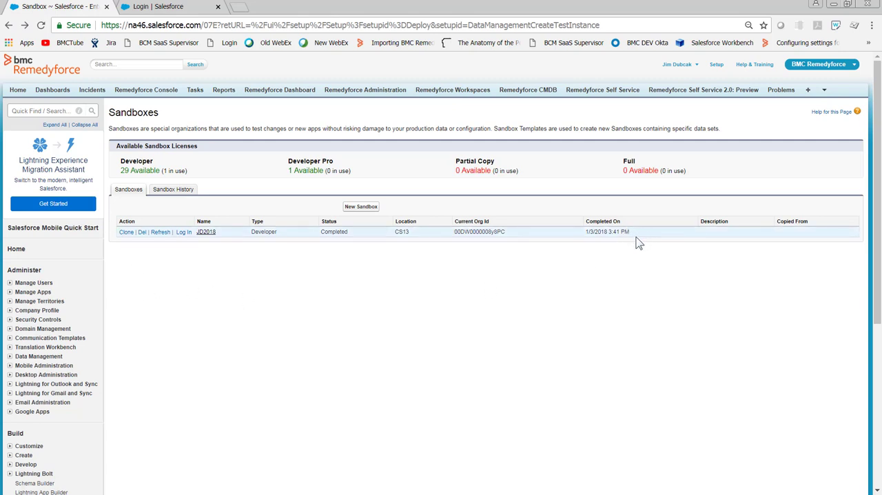
triple_click(584, 242)
- Return to the sandbox login page, enter the account password and log in
left_click(180, 7)
left_click(167, 276)
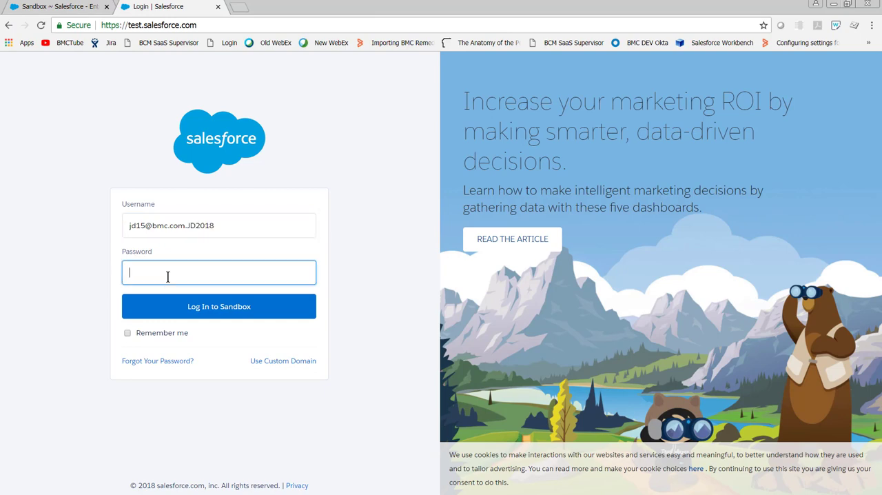
key("Return")
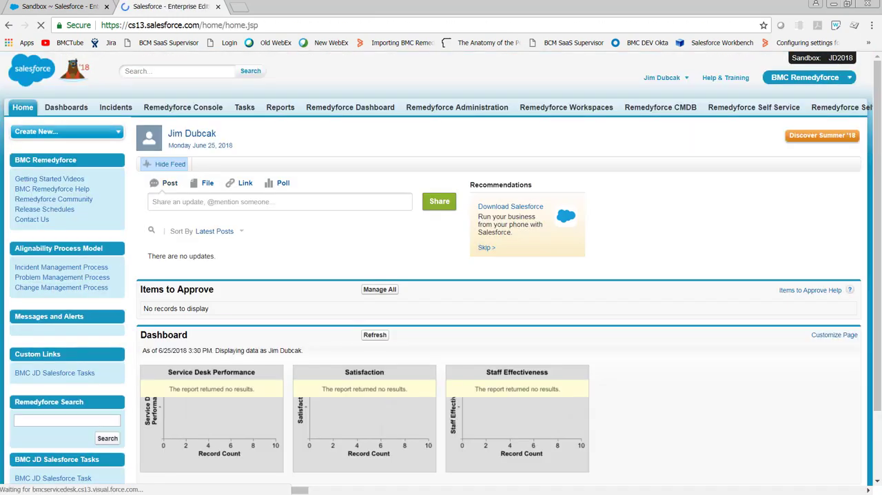
- Open the sandbox's setup and display the Users list under Manage Users
left_click(665, 77)
left_click(630, 115)
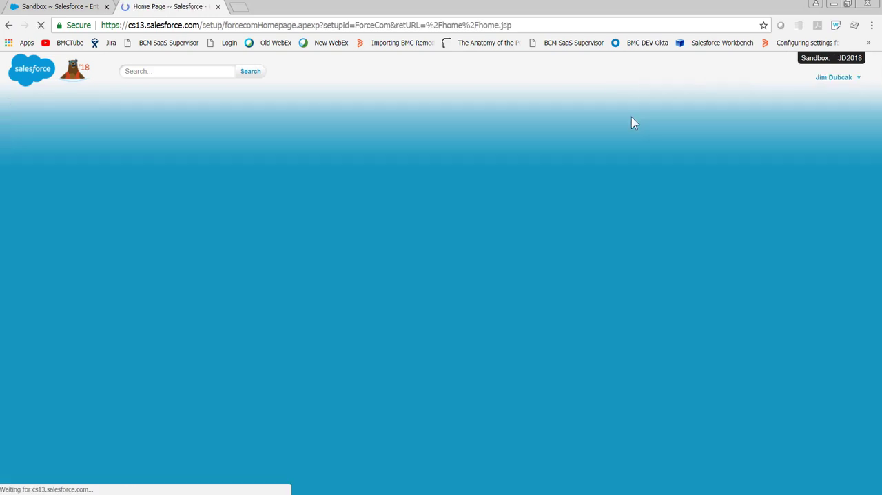
scroll(28, 314, "down", 5)
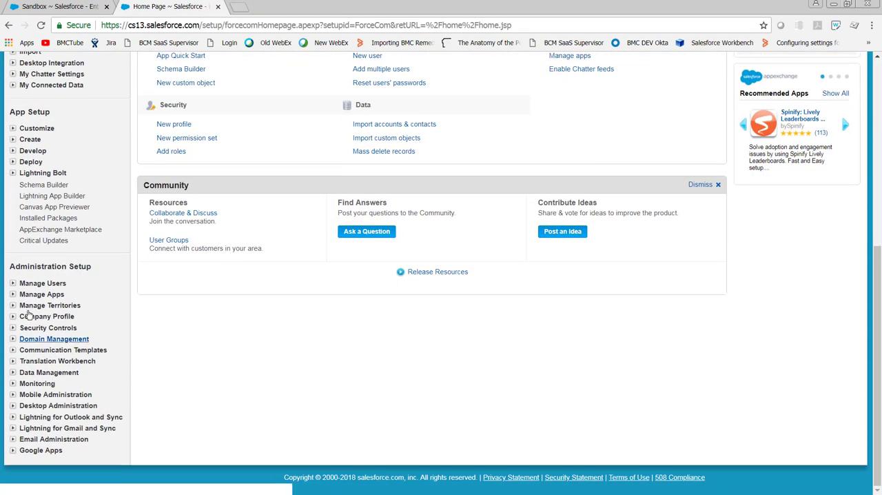
left_click(13, 283)
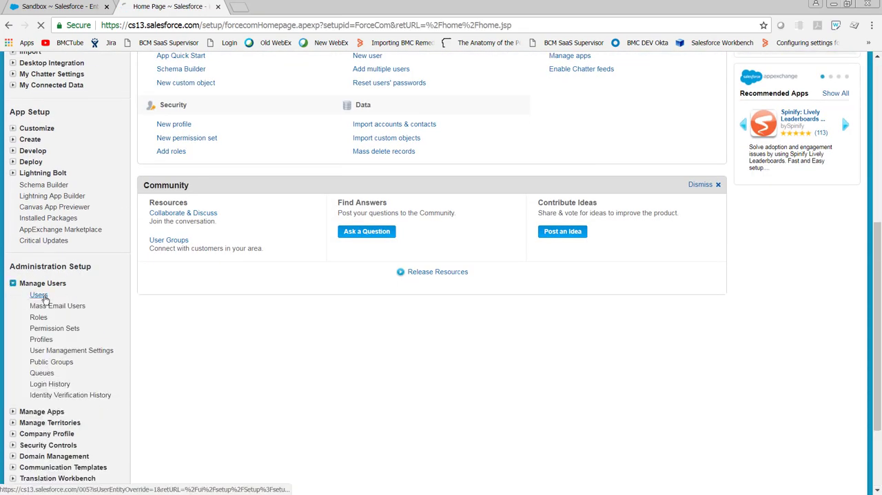
left_click(40, 295)
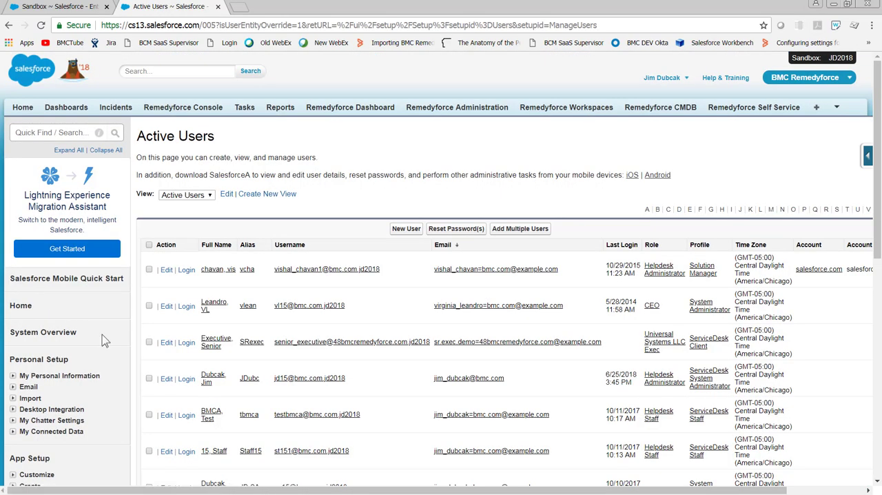
scroll(385, 429, "down", 1)
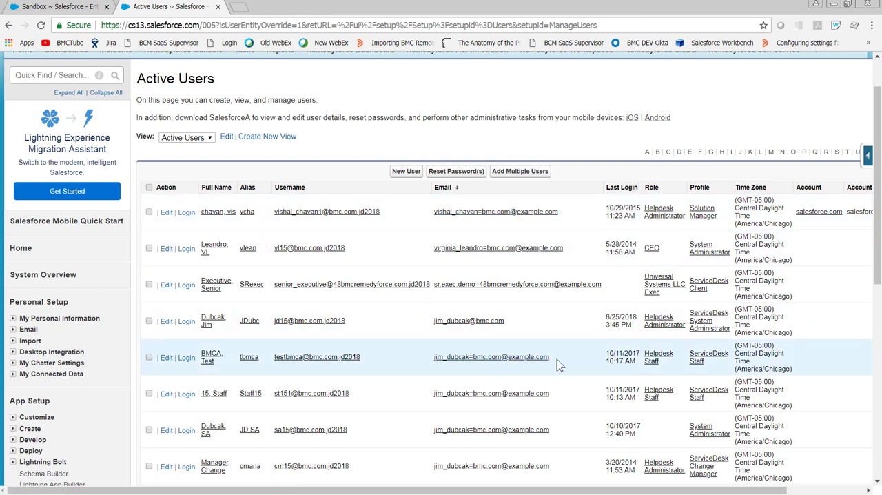
left_click_drag(556, 358, 434, 360)
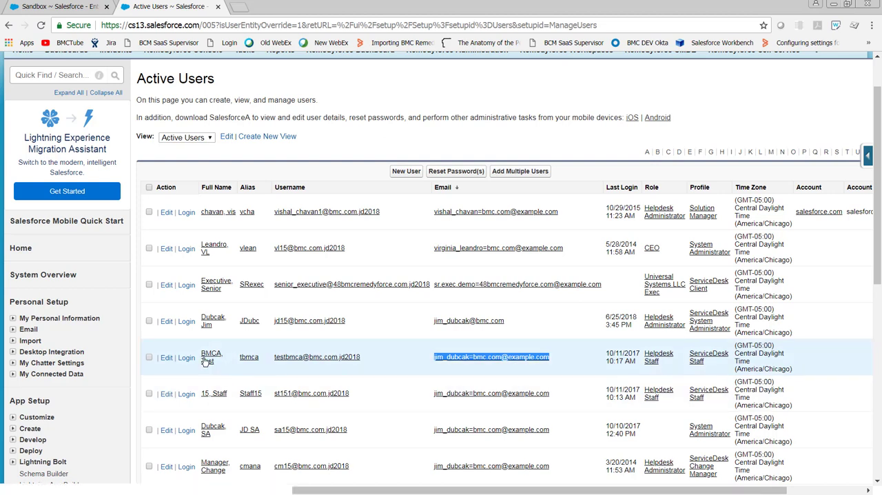
left_click(168, 358)
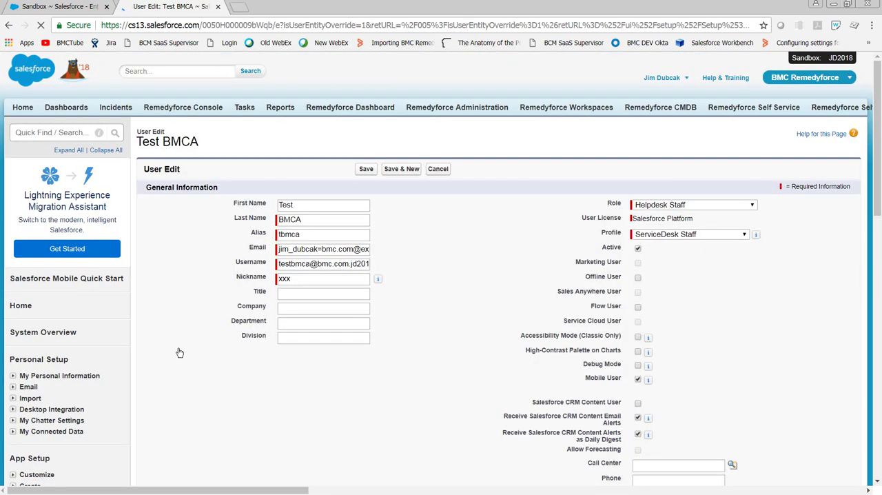
left_click(320, 250)
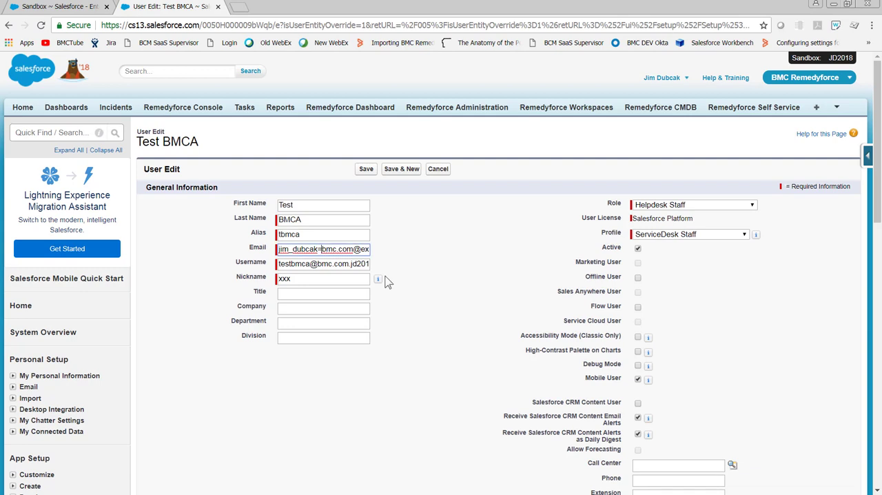
key("BackSpace")
type("@")
key("shift+End")
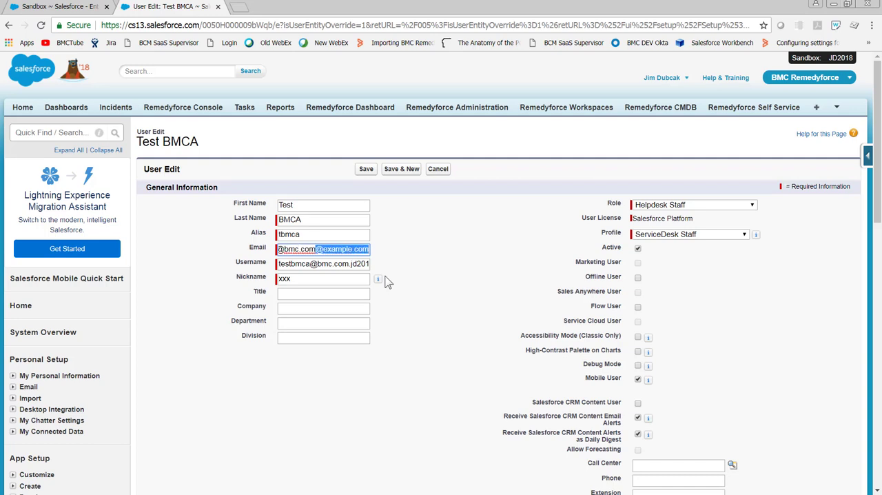
key("BackSpace")
left_click(366, 170)
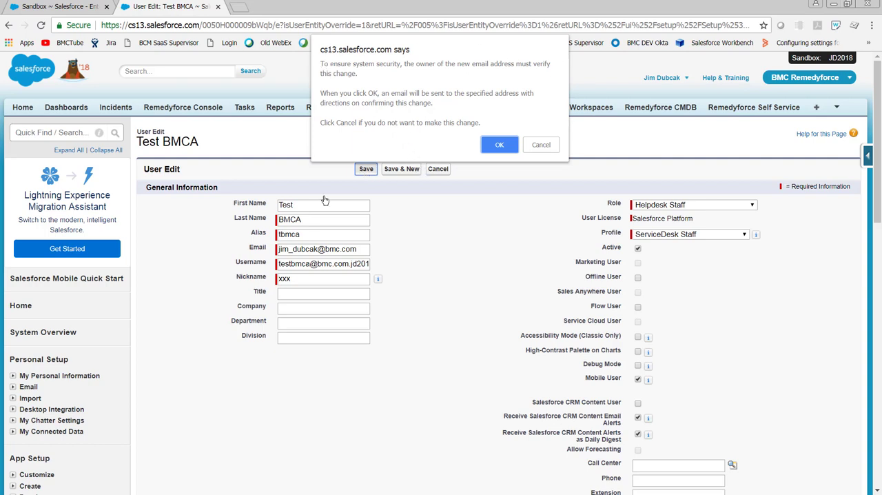
left_click(494, 152)
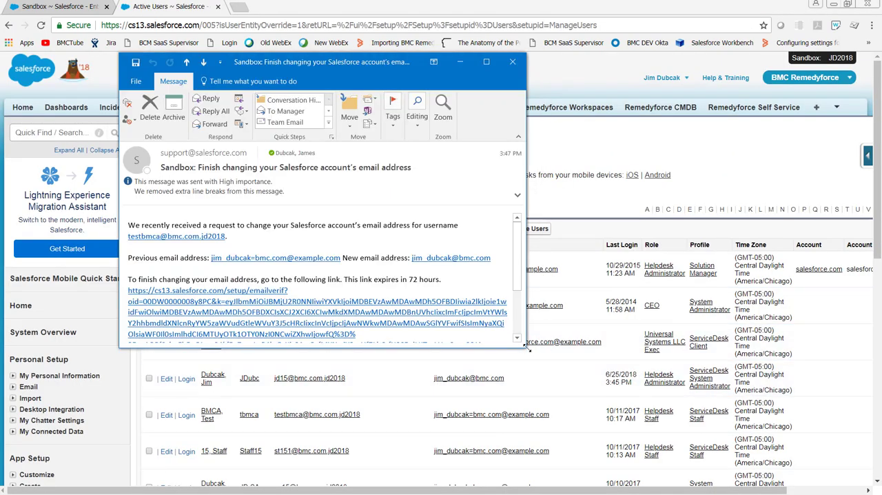
- Enlarge the Salesforce email-change message in Outlook, copy its verification link and close the message
left_click_drag(527, 348, 751, 447)
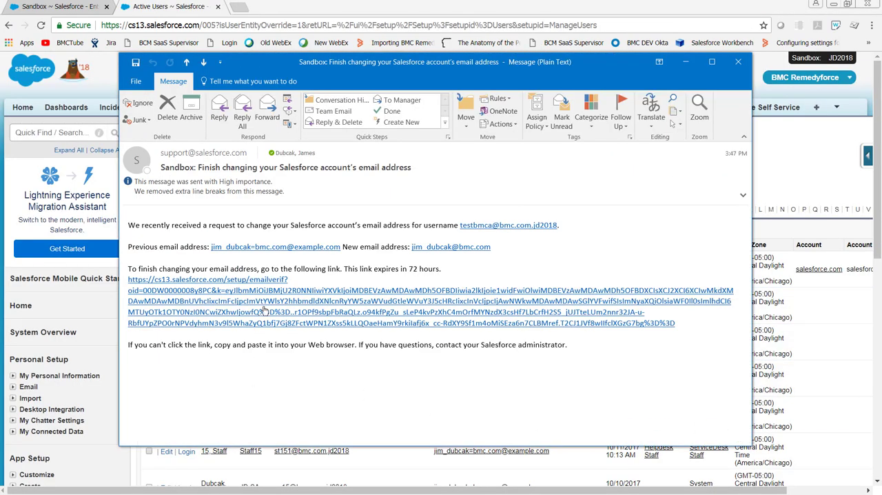
right_click(262, 304)
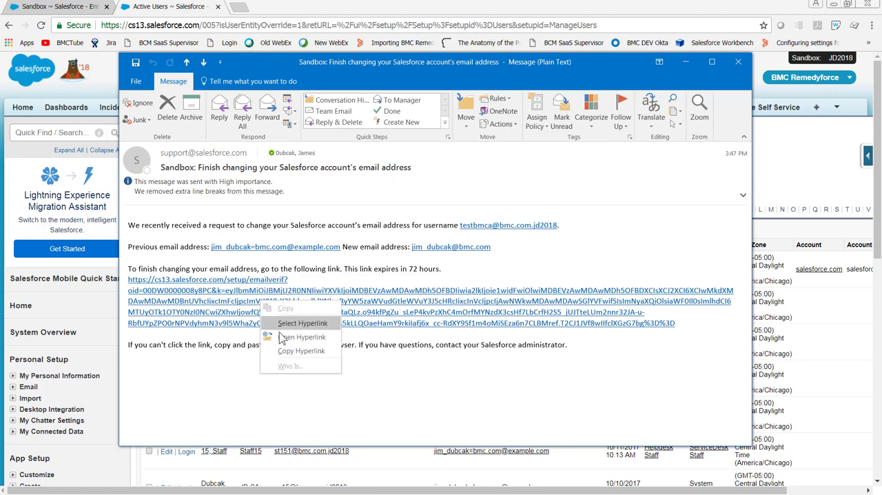
left_click(288, 352)
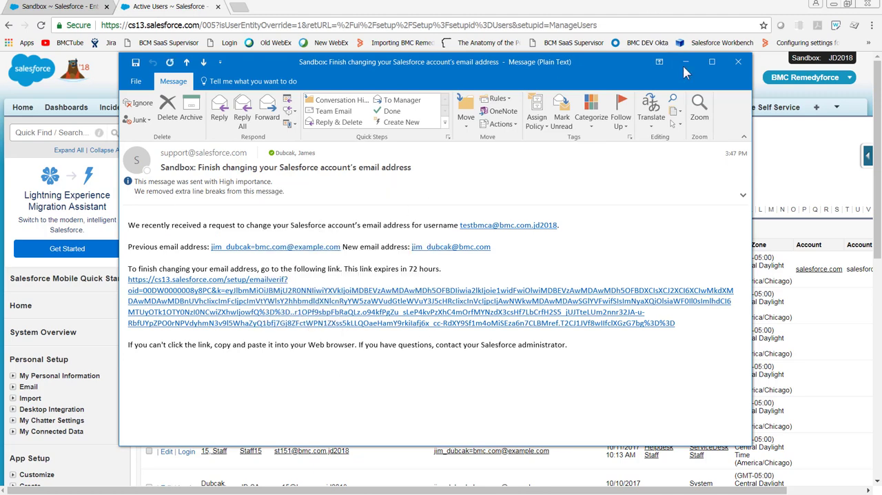
left_click(736, 63)
- Open the copied email verification link in a new browser tab and continue into the sandbox
left_click(238, 7)
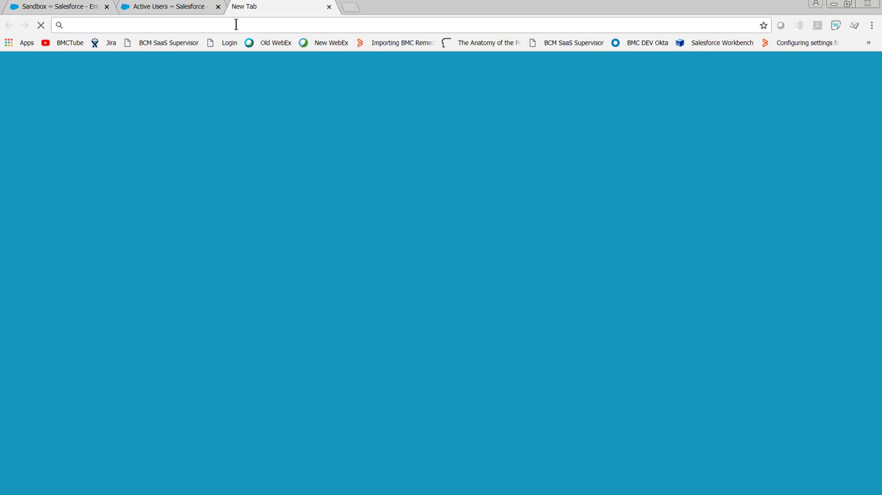
key("ctrl+v")
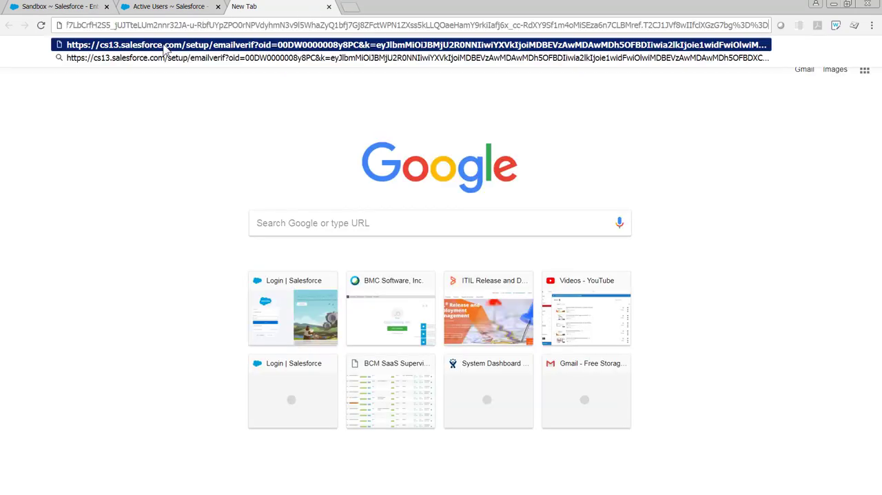
key("Return")
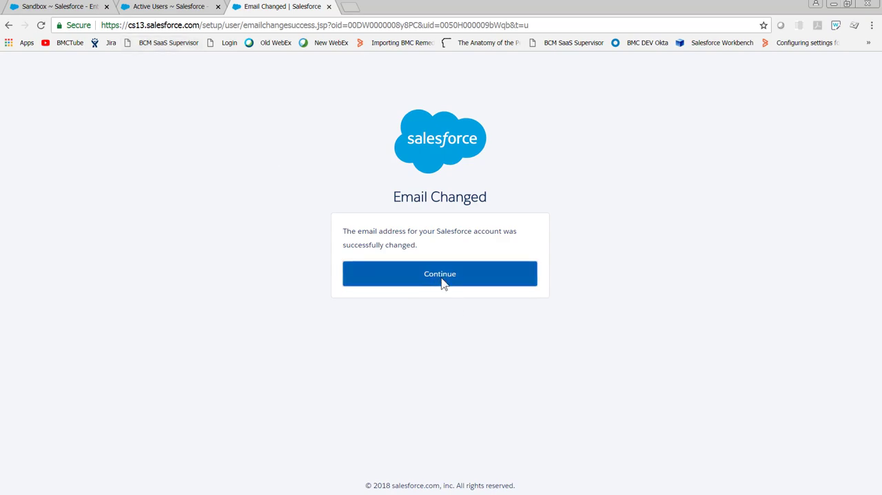
left_click(441, 281)
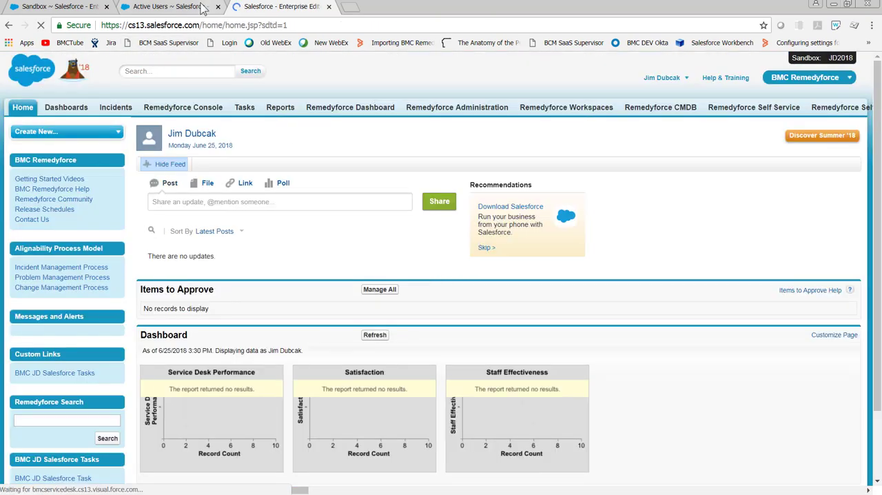
- Return to the Active Users list, open the BMCA test user's record and check the Email field
left_click(203, 7)
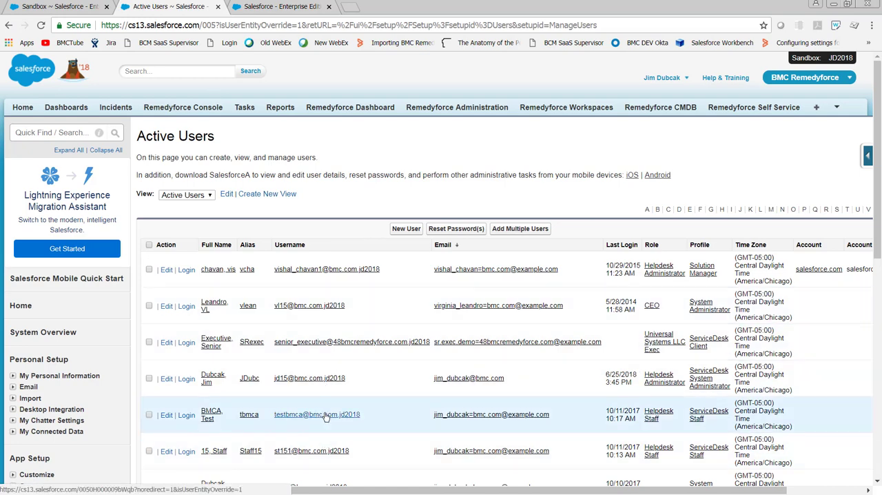
left_click(325, 414)
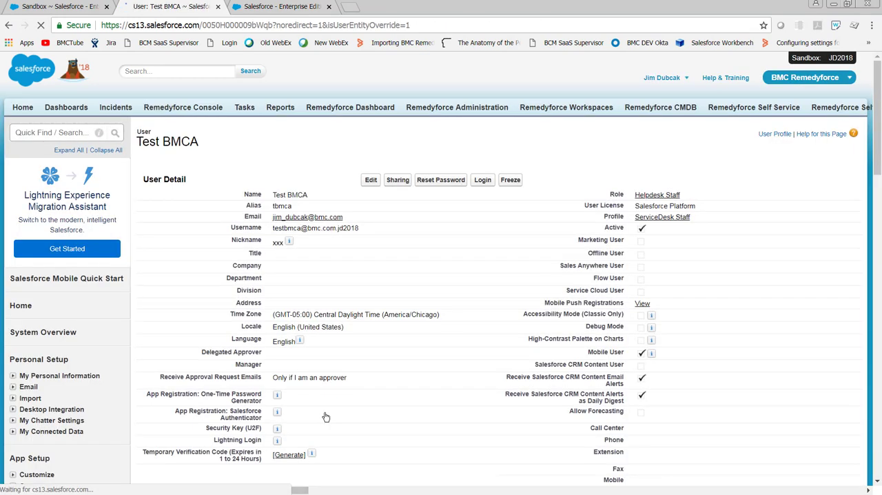
left_click_drag(372, 235, 215, 241)
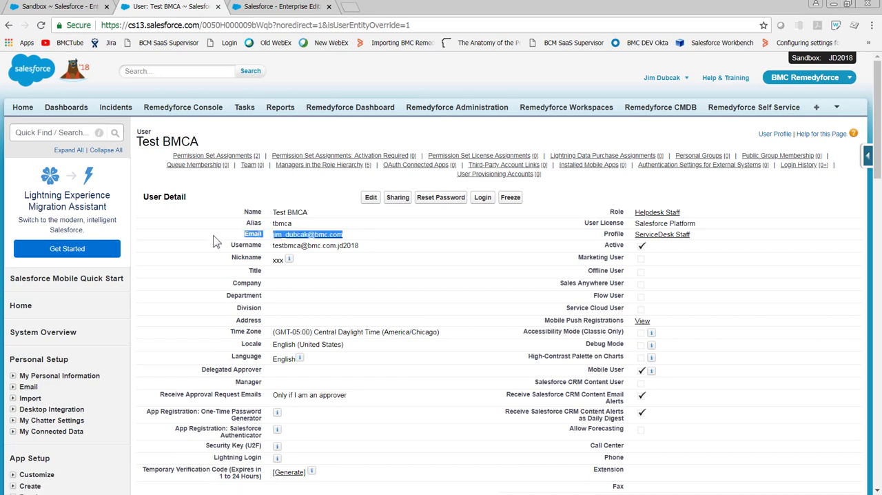
left_click(231, 141)
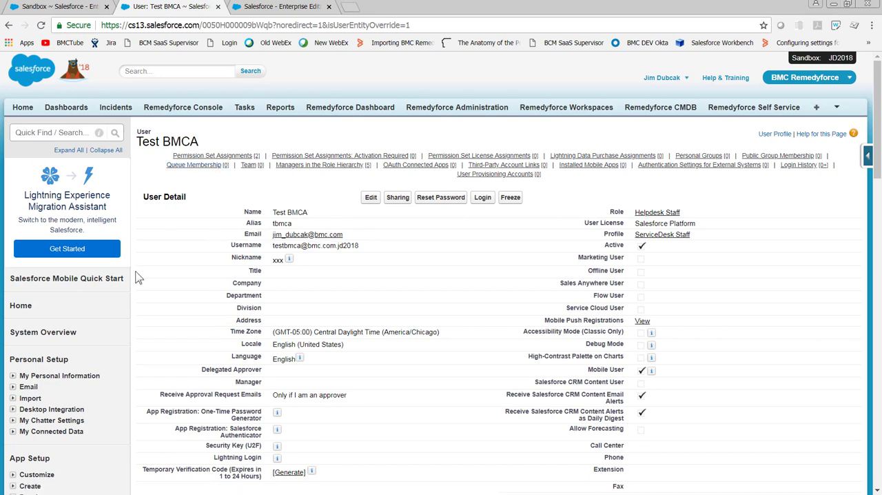
- Search the setup options for "Deliv" and open the Deliverability settings under Email Administration
left_click(27, 132)
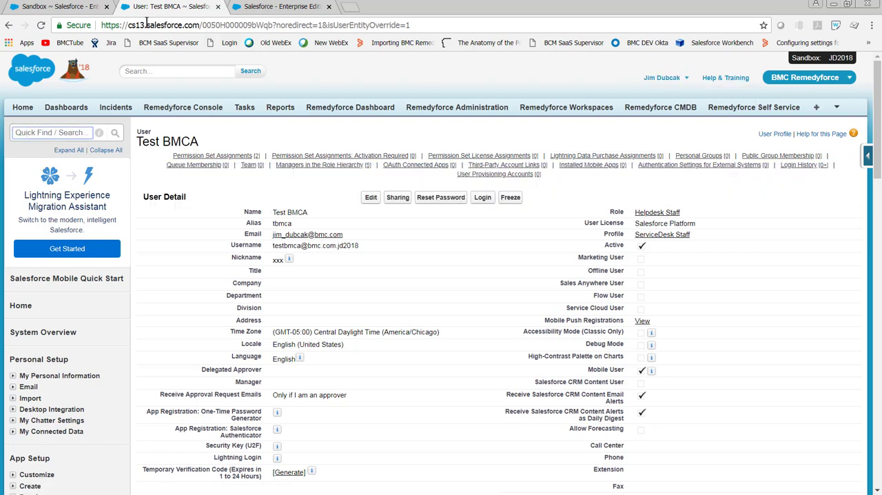
left_click(661, 78)
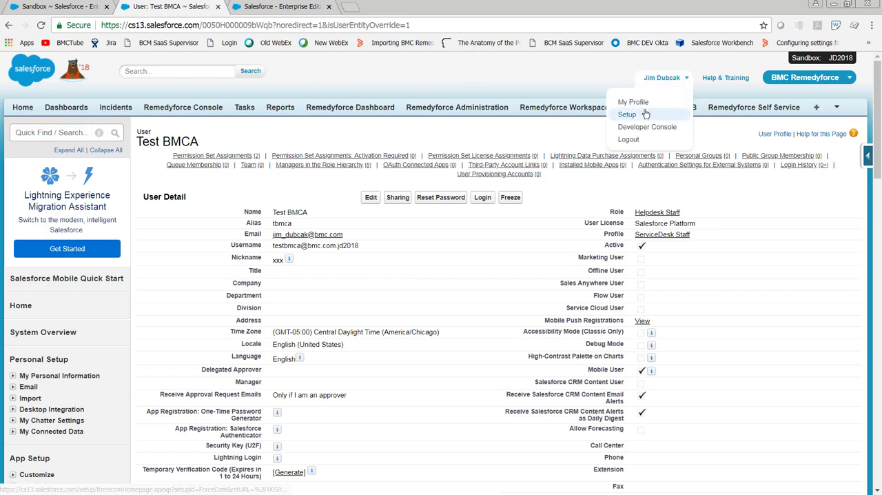
left_click(65, 133)
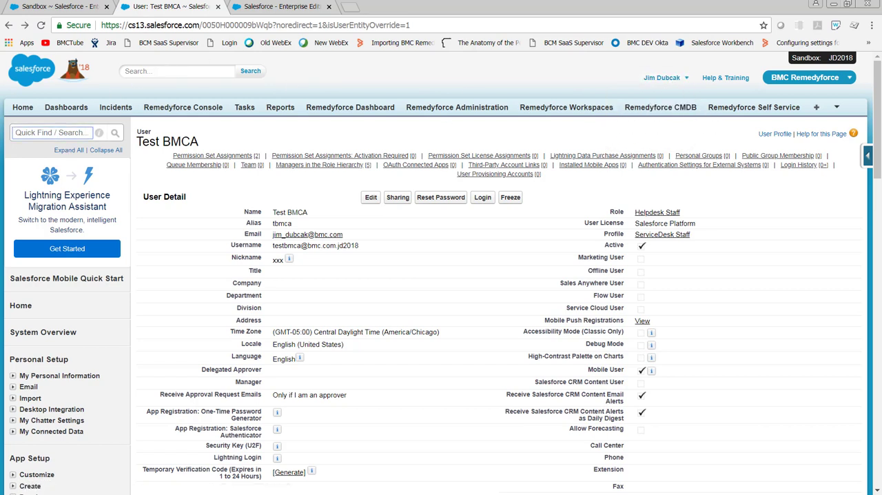
type("Deliv")
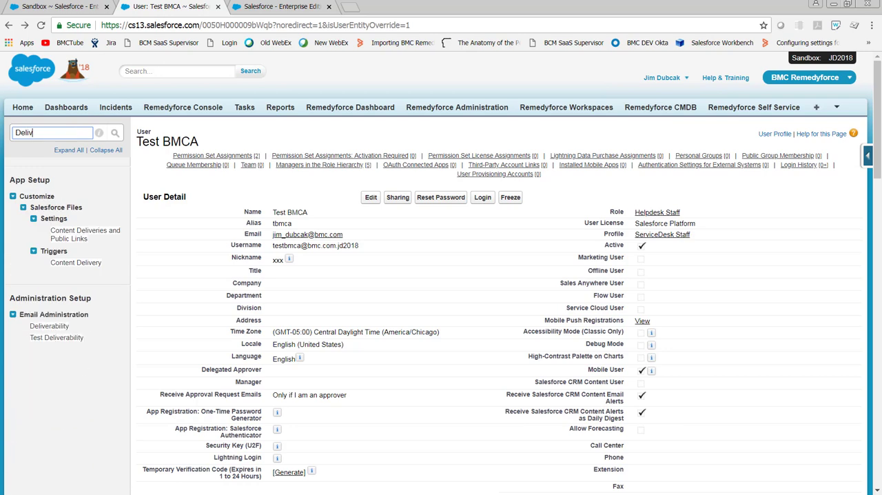
left_click(49, 327)
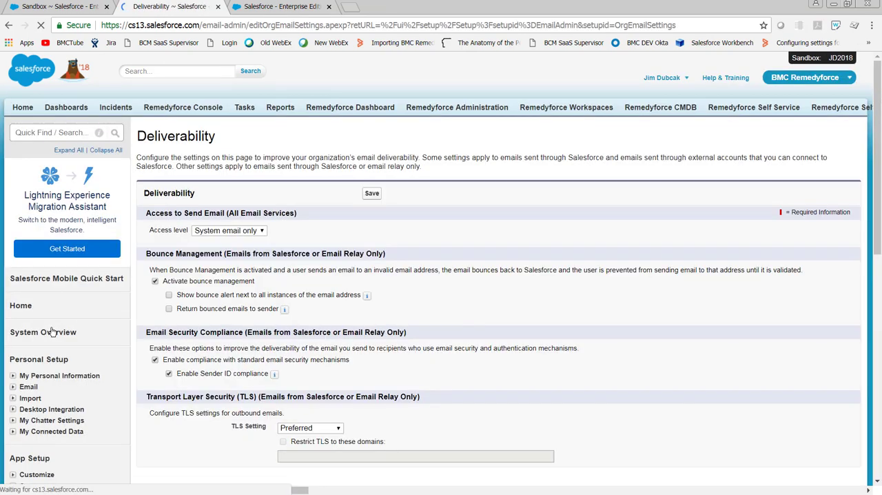
- Set the access level for sending email to All email and save the deliverability settings
left_click(263, 233)
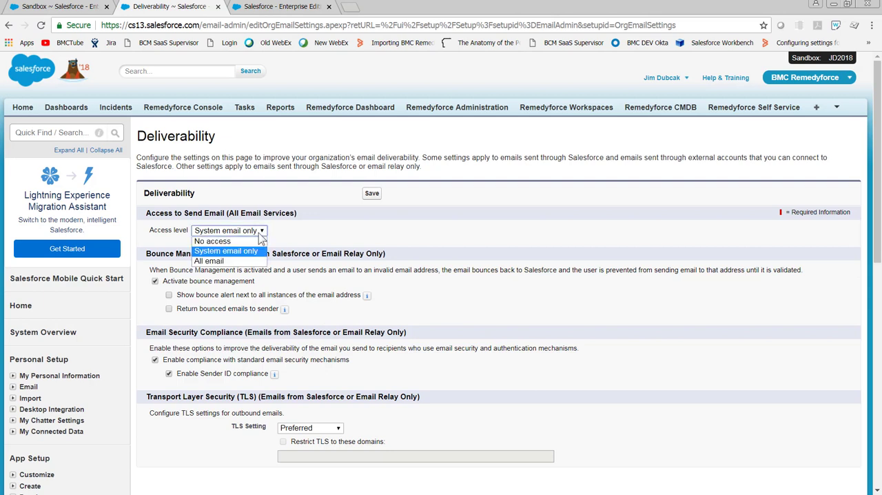
left_click(237, 239)
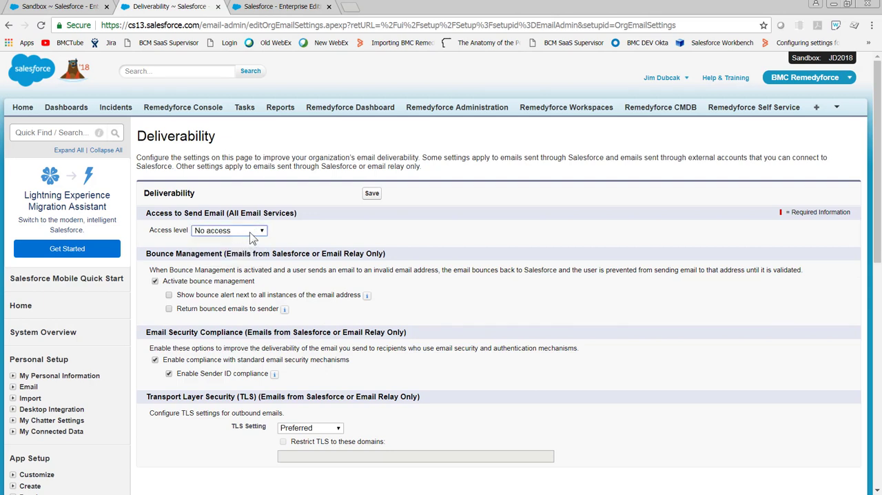
left_click(252, 234)
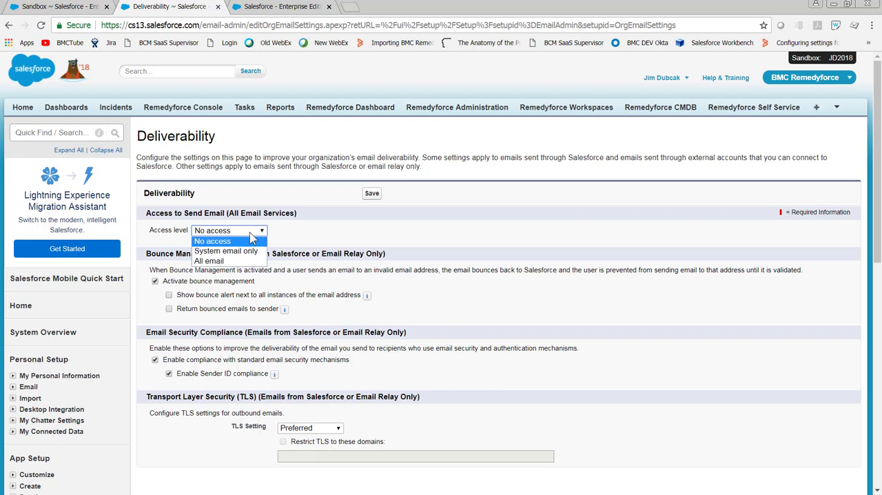
left_click(222, 262)
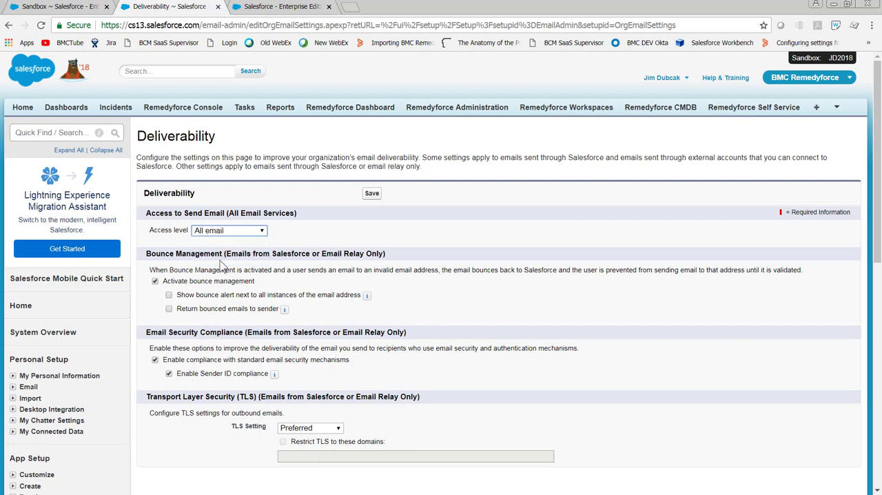
left_click(371, 194)
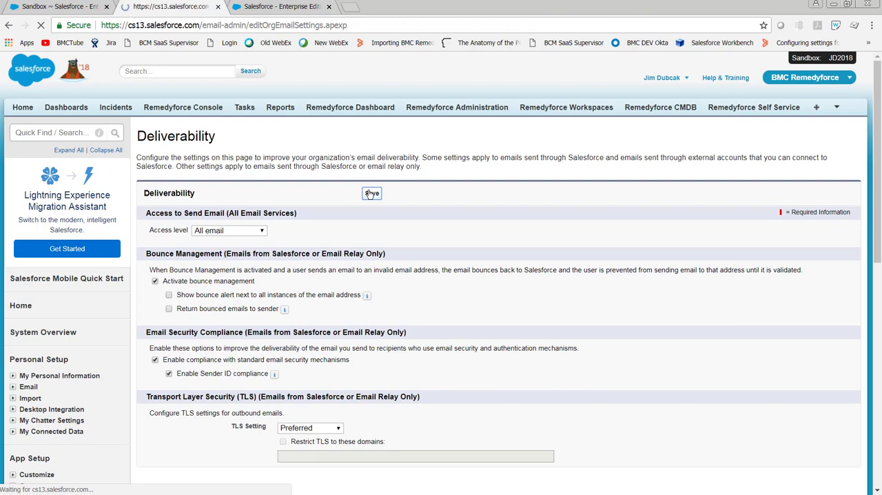